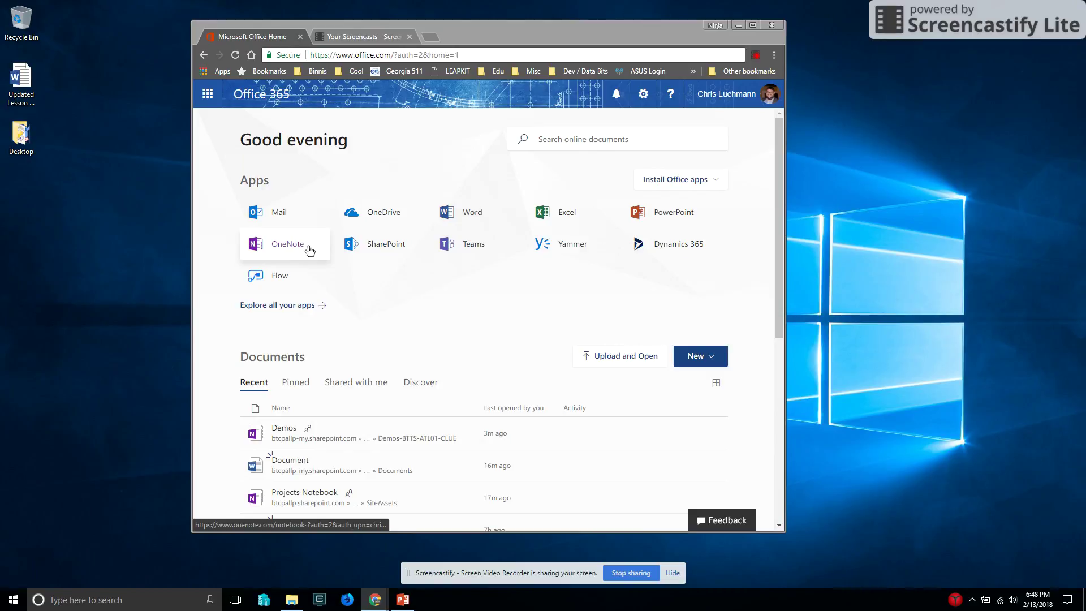
Open OneNote from the Office 365 home page and reposition the browser window on the desktop
{"action": "left_click_drag", "start_coordinate": [551, 31], "coordinate": [621, 31]}
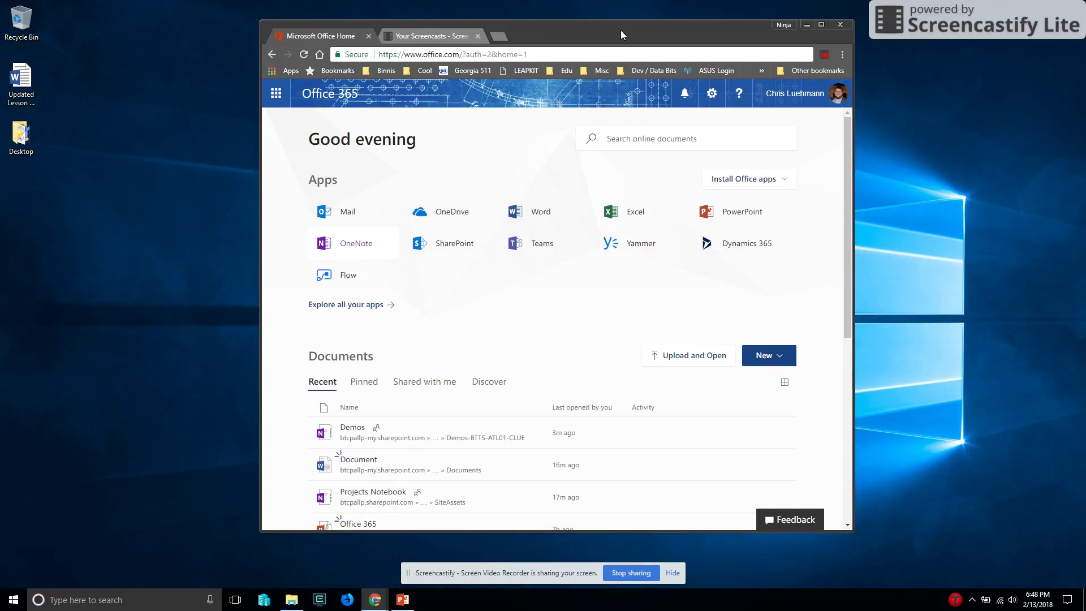
{"action": "left_click", "coordinate": [359, 244]}
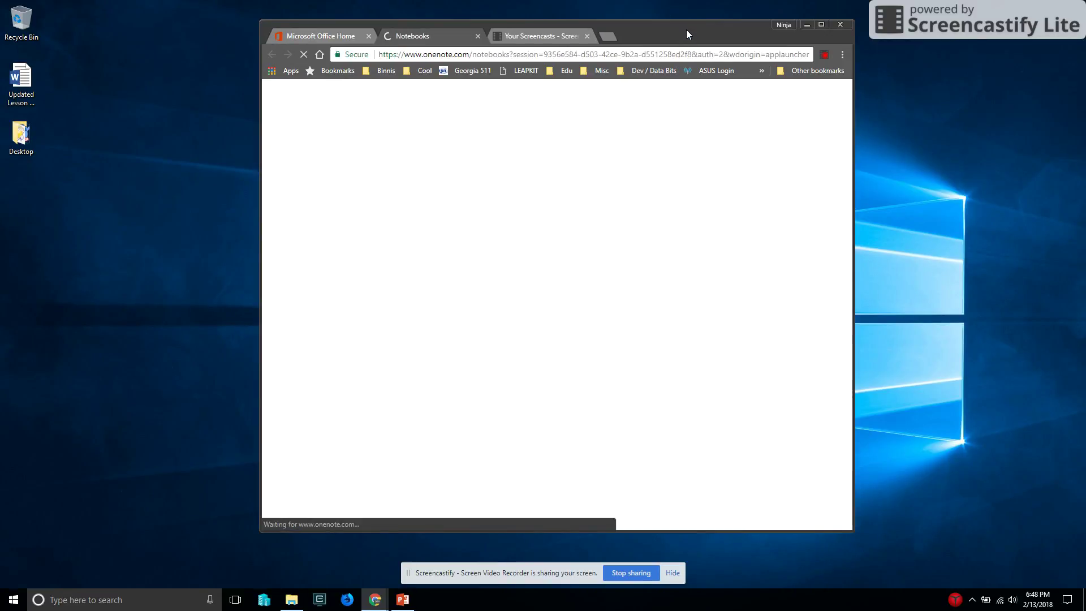
{"action": "left_click_drag", "start_coordinate": [687, 30], "coordinate": [894, 30]}
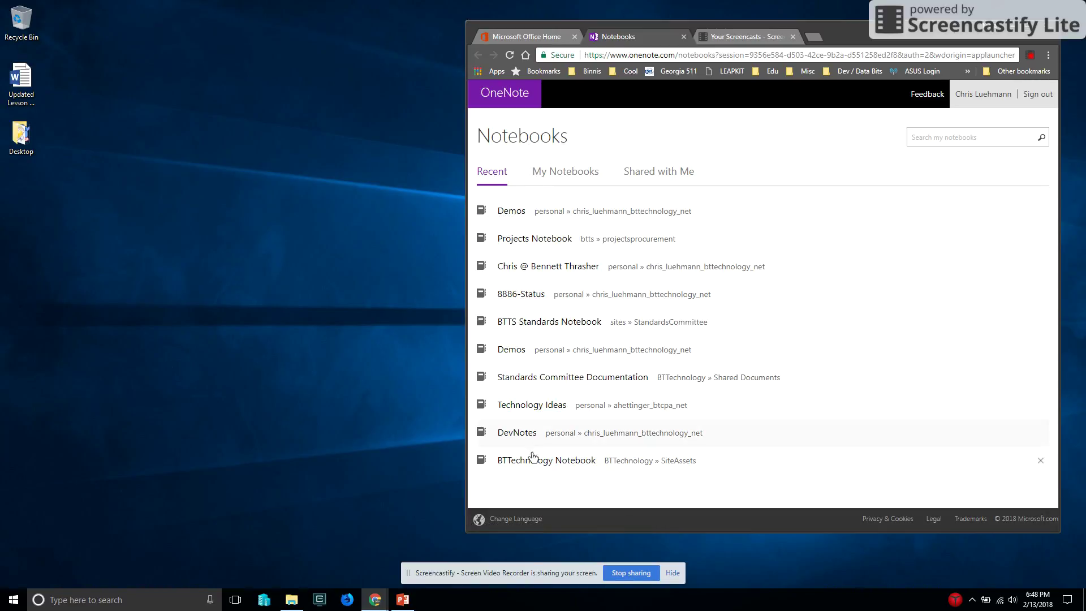
Look through the My Notebooks and Shared with Me lists, and open the Demos notebook from the recent notebooks
{"action": "left_click", "coordinate": [573, 172]}
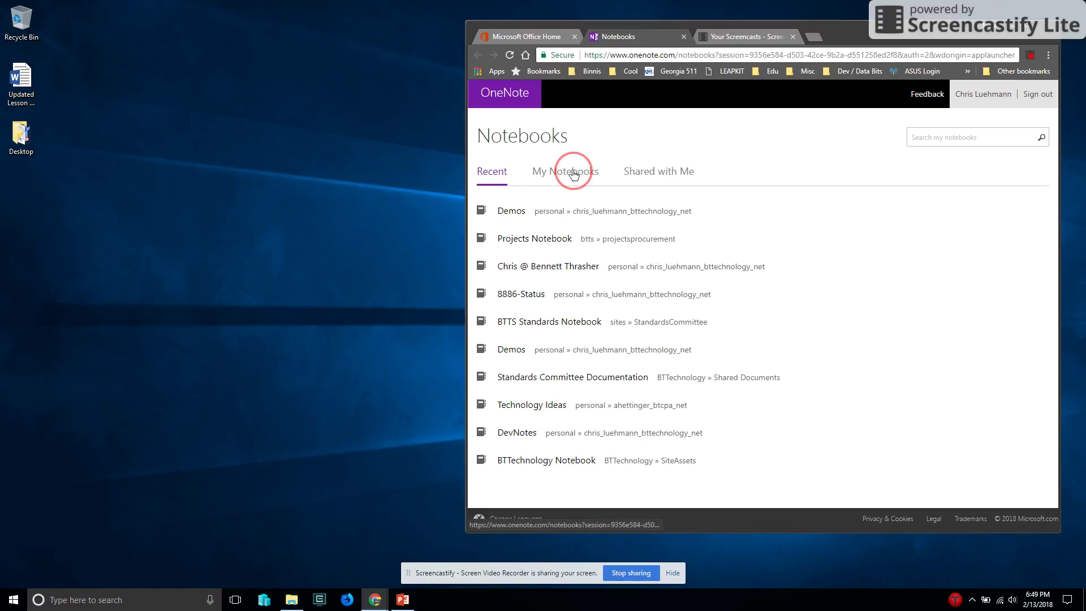
{"action": "left_click", "coordinate": [659, 180]}
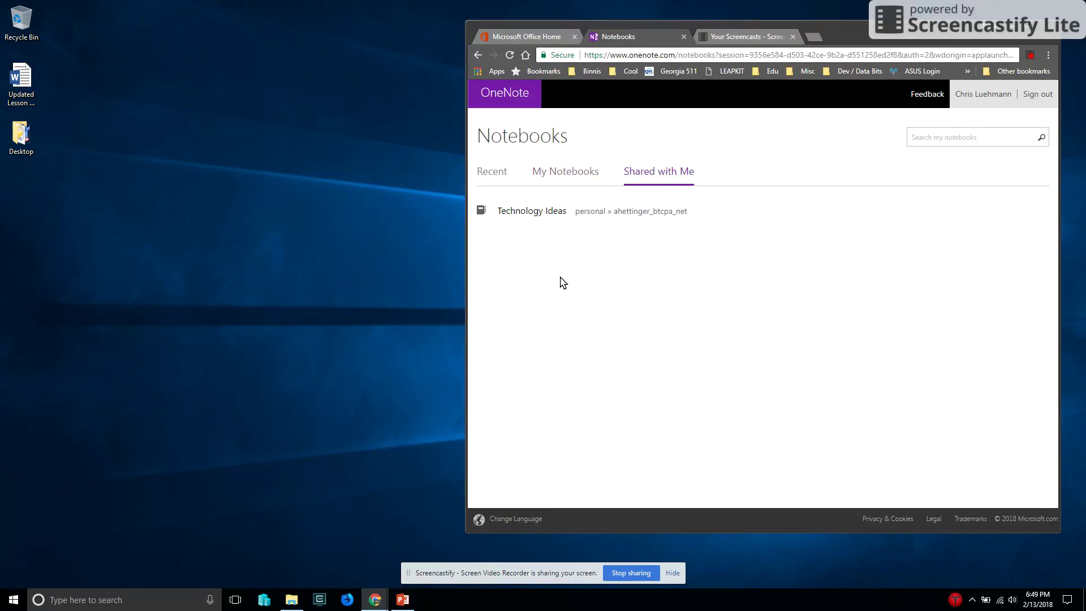
{"action": "left_click", "coordinate": [486, 174]}
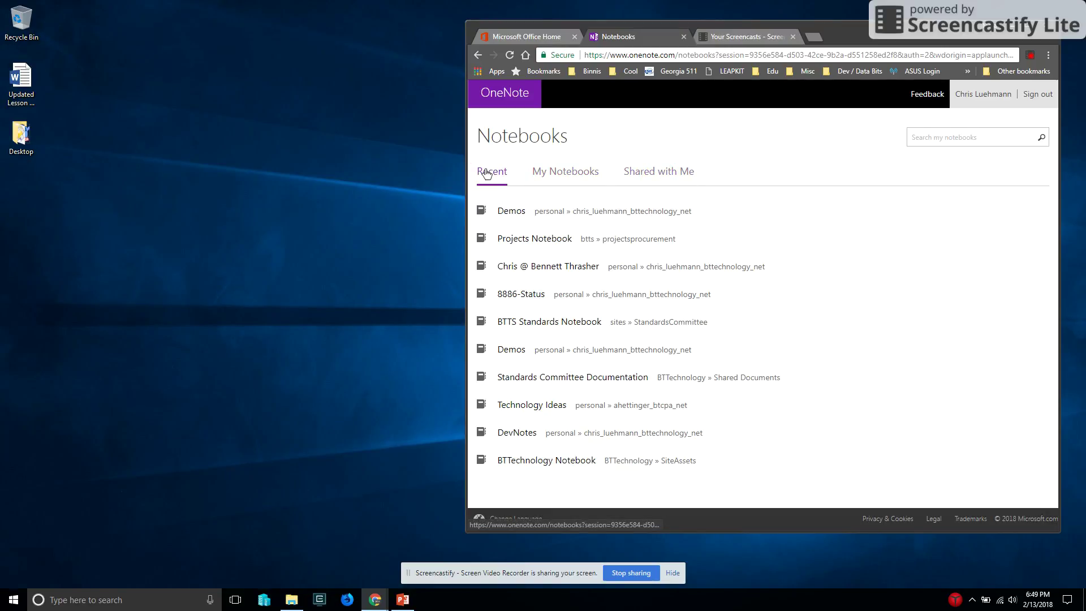
{"action": "left_click", "coordinate": [517, 208]}
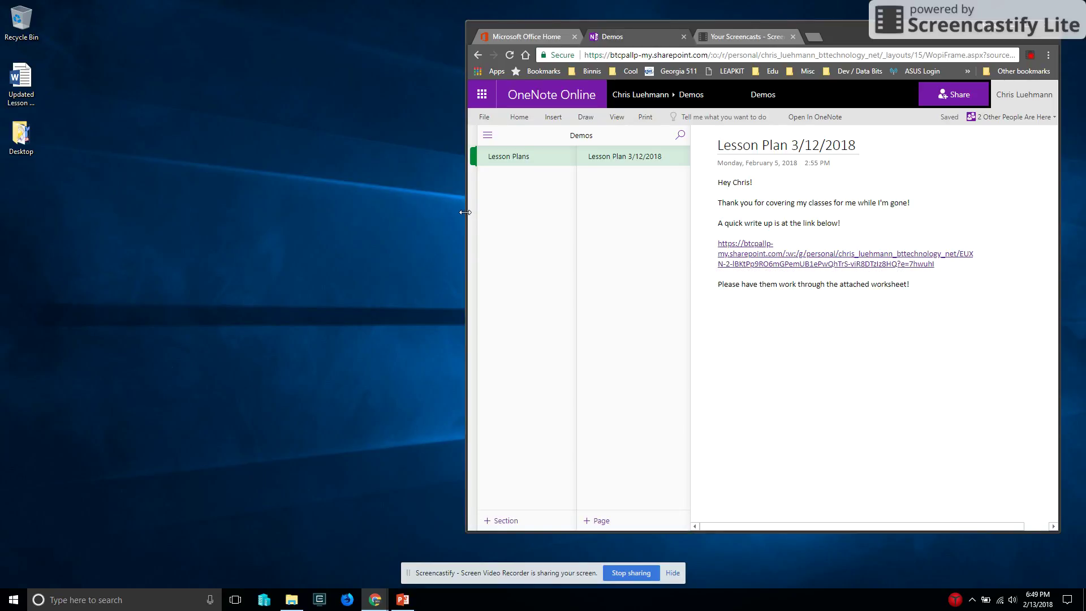
Narrow and shift the browser window to free desktop space, and launch the OneNote 2016 desktop app
{"action": "left_click_drag", "start_coordinate": [466, 212], "coordinate": [541, 218]}
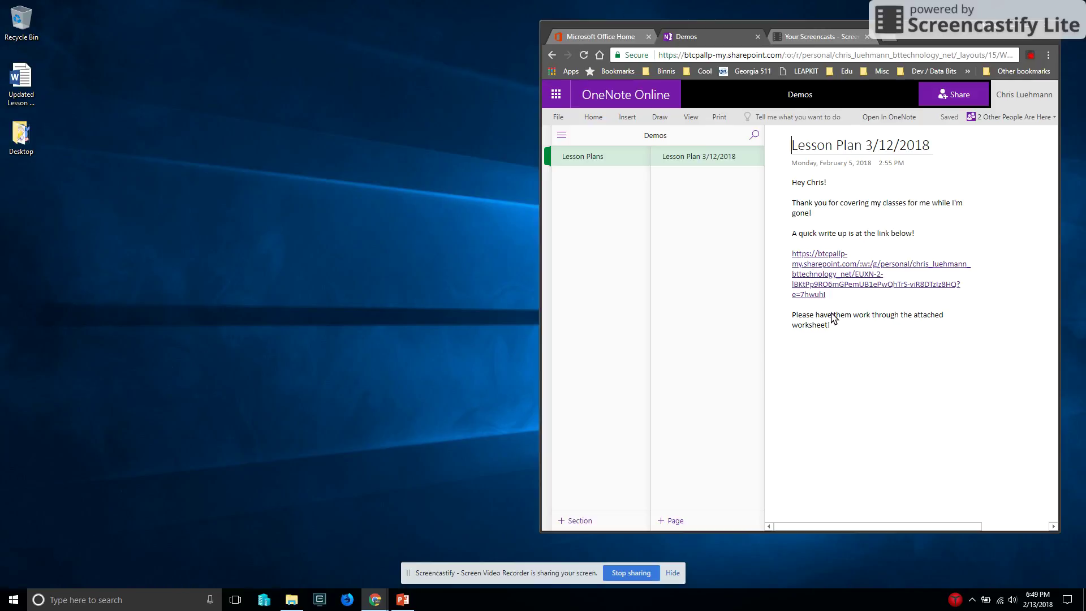
{"action": "left_click_drag", "start_coordinate": [936, 42], "coordinate": [951, 34]}
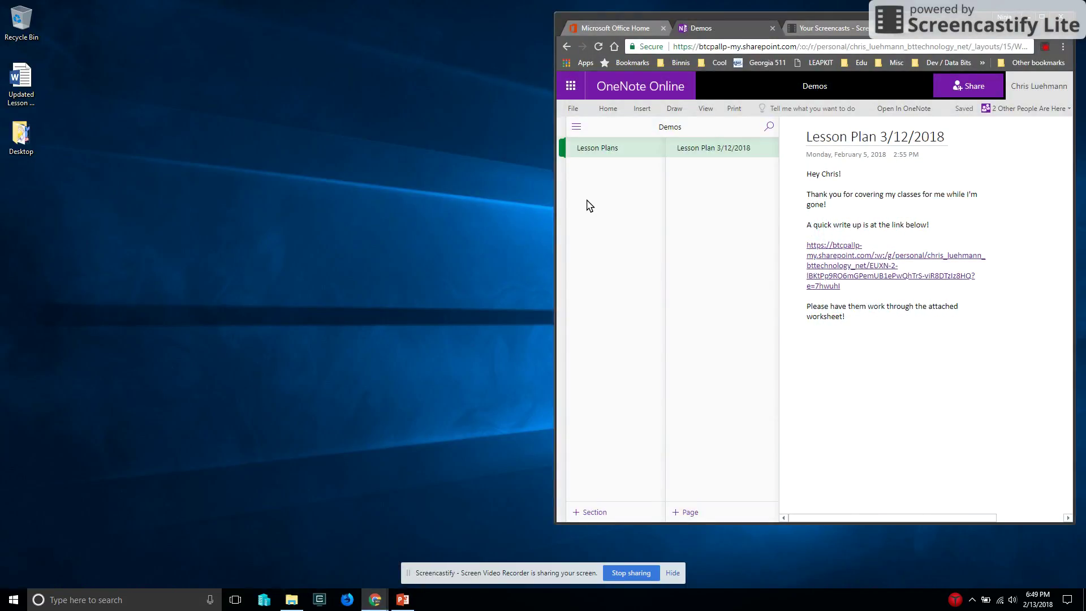
{"action": "key", "text": "super"}
{"action": "type", "text": "one"}
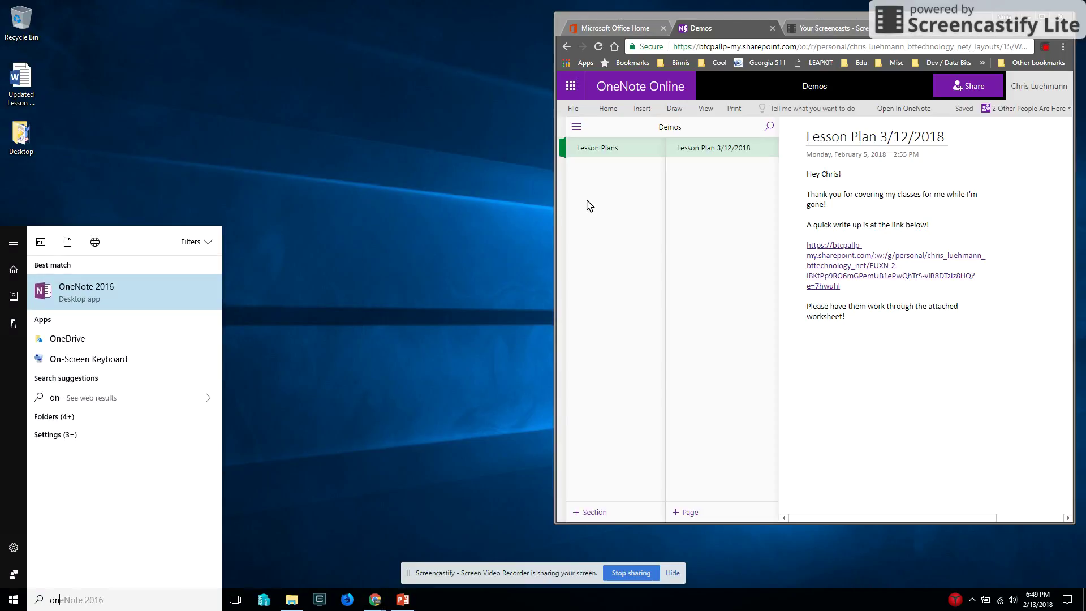
{"action": "left_click", "coordinate": [105, 288]}
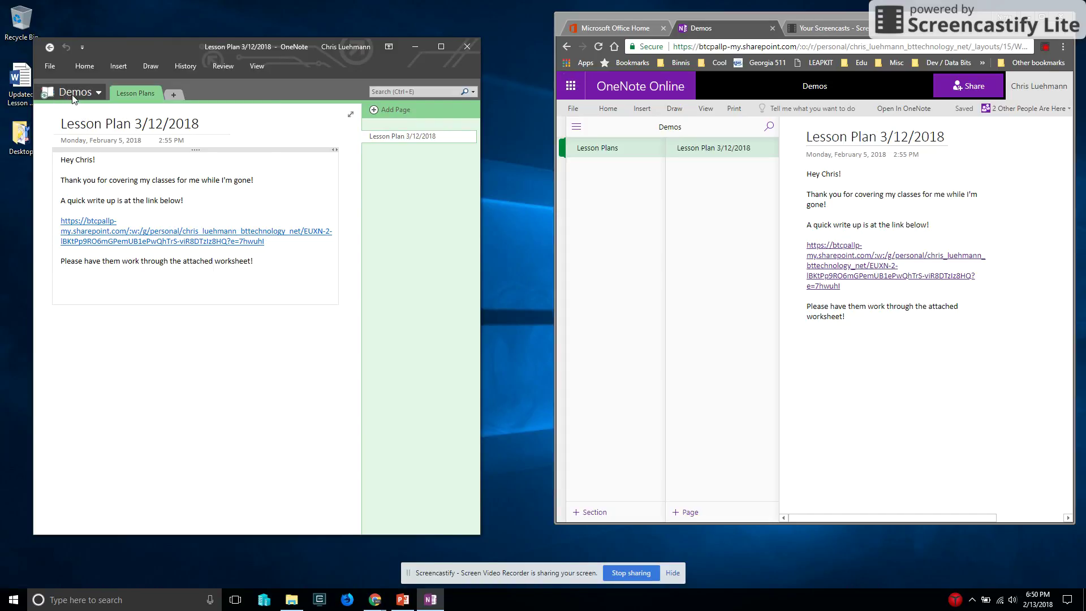
Examine the notebooks available to open in desktop OneNote and return to the Lesson Plan 3/12/2018 page
{"action": "left_click", "coordinate": [77, 92]}
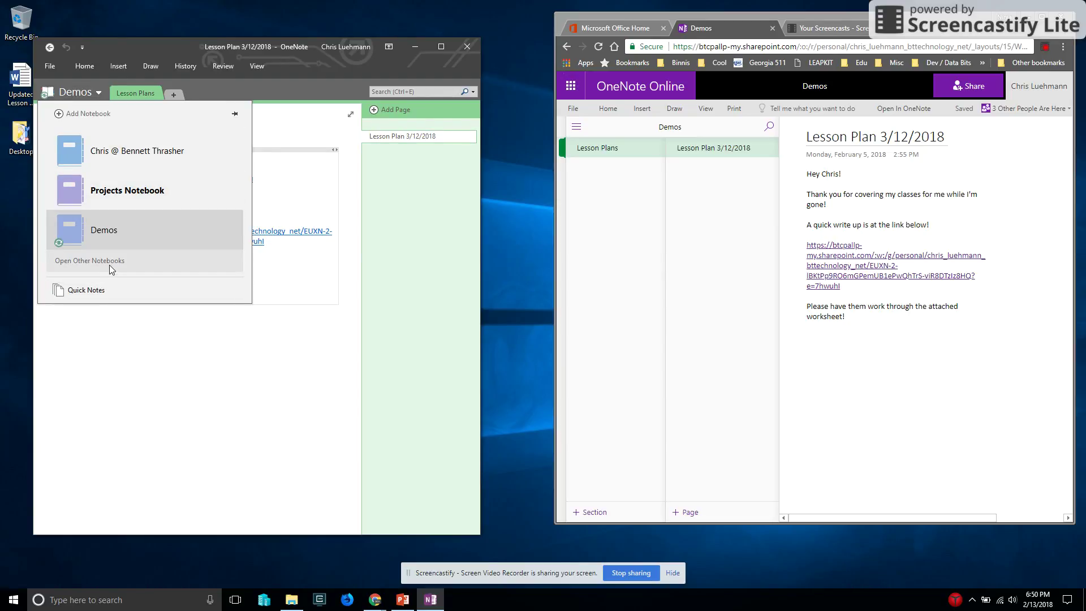
{"action": "left_click", "coordinate": [110, 263]}
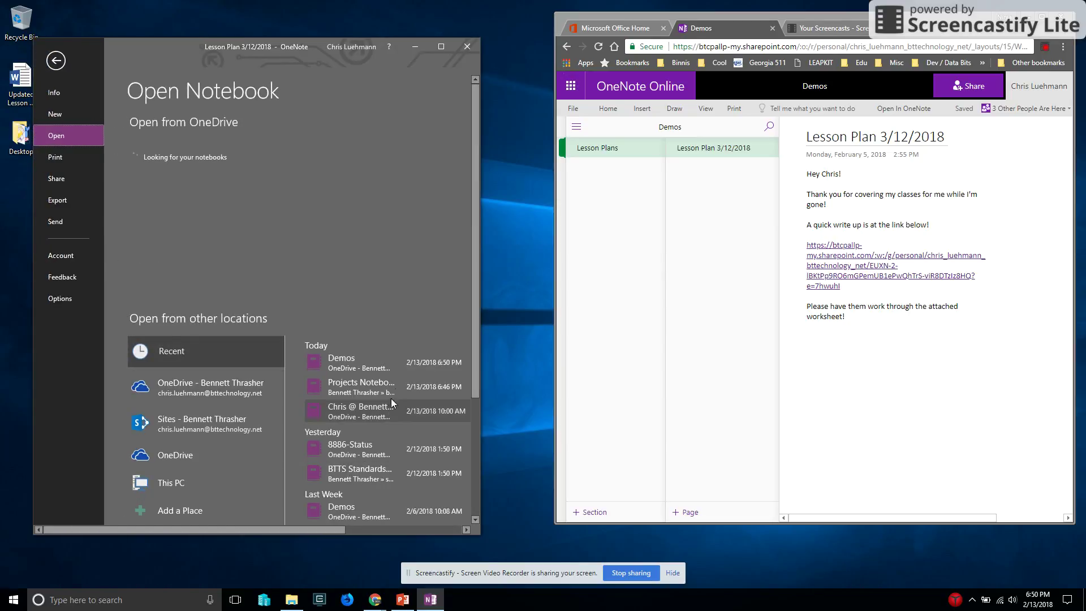
{"action": "scroll", "coordinate": [400, 459], "scroll_direction": "down", "scroll_amount": 1}
{"action": "scroll", "coordinate": [400, 459], "scroll_direction": "down", "scroll_amount": 5}
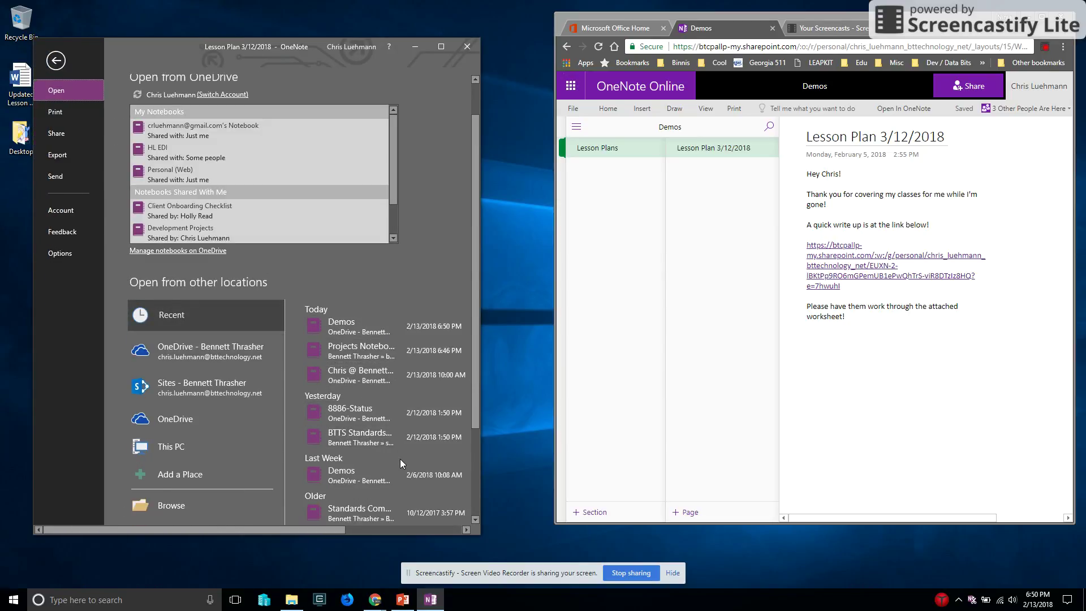
{"action": "scroll", "coordinate": [399, 460], "scroll_direction": "up", "scroll_amount": 4}
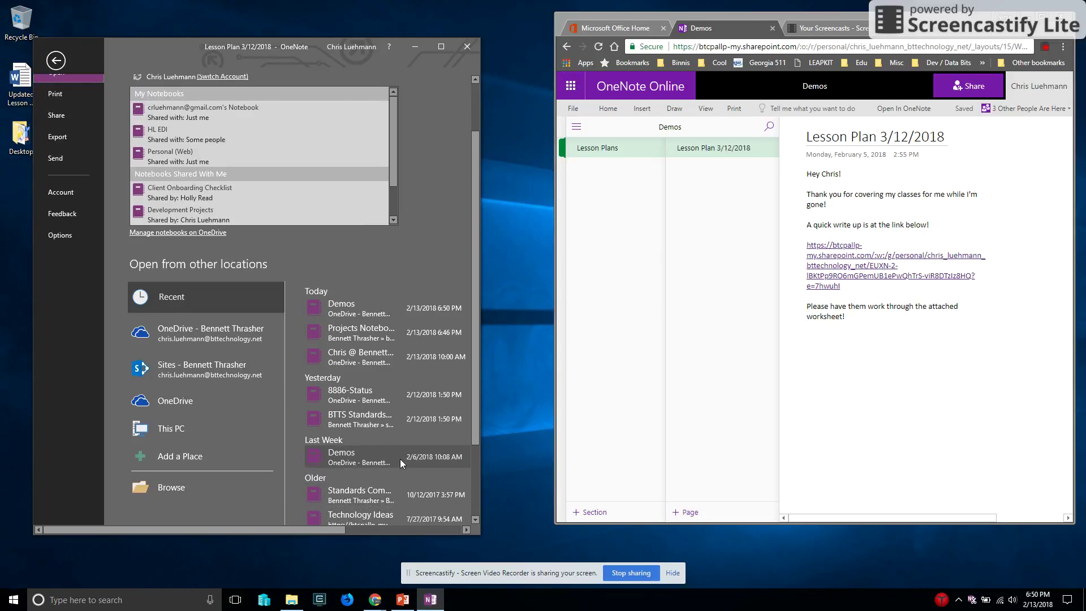
{"action": "left_click", "coordinate": [55, 60]}
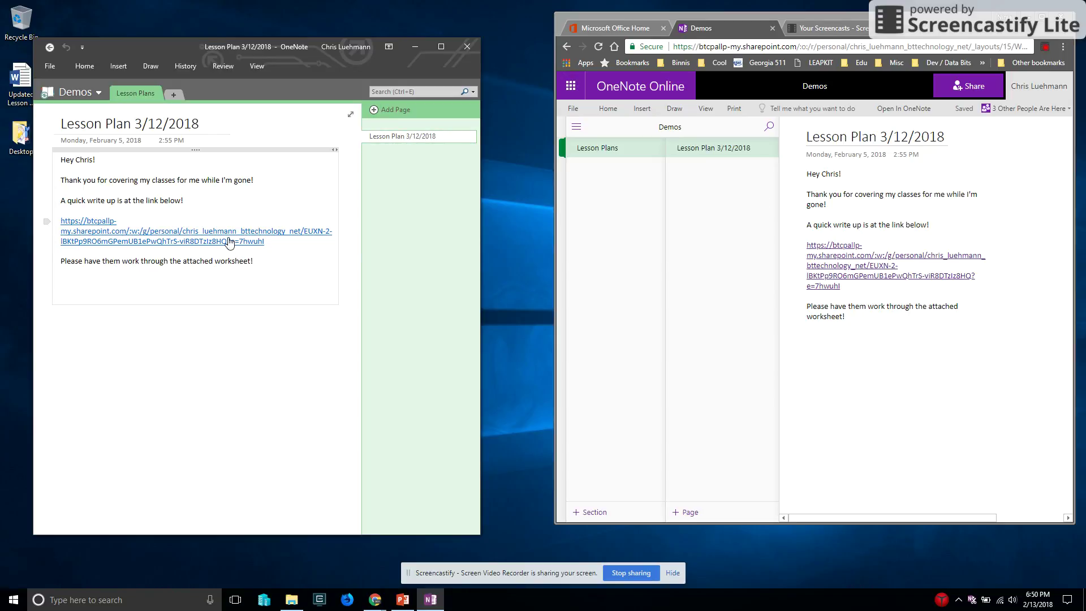
Change the Lesson Plans section color to Purple Mist in desktop OneNote and check the section in OneNote Online
{"action": "right_click", "coordinate": [137, 93]}
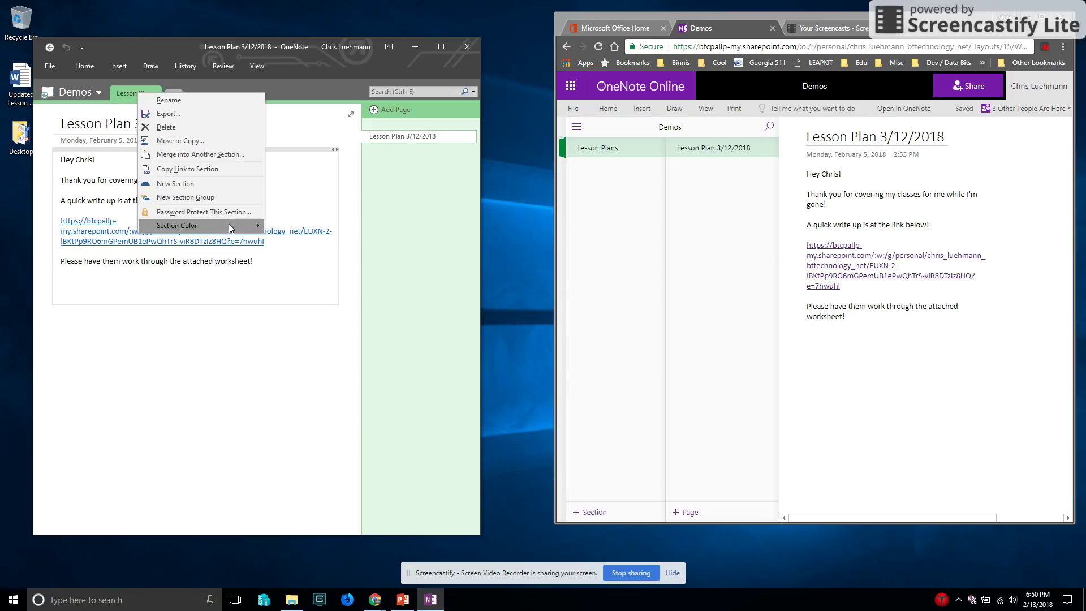
{"action": "mouse_move", "coordinate": [229, 223]}
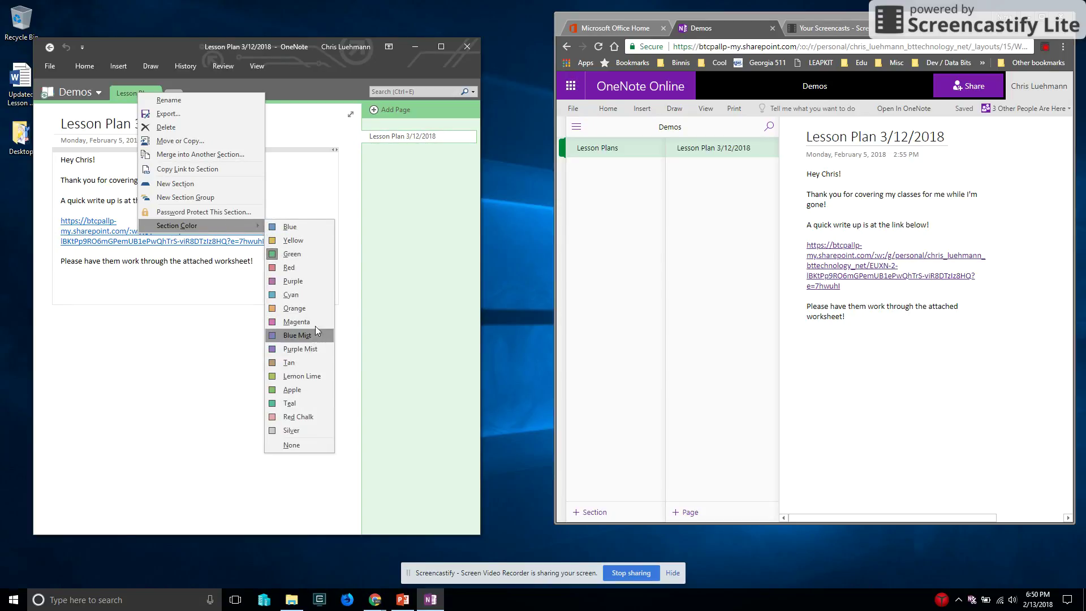
{"action": "left_click", "coordinate": [314, 349]}
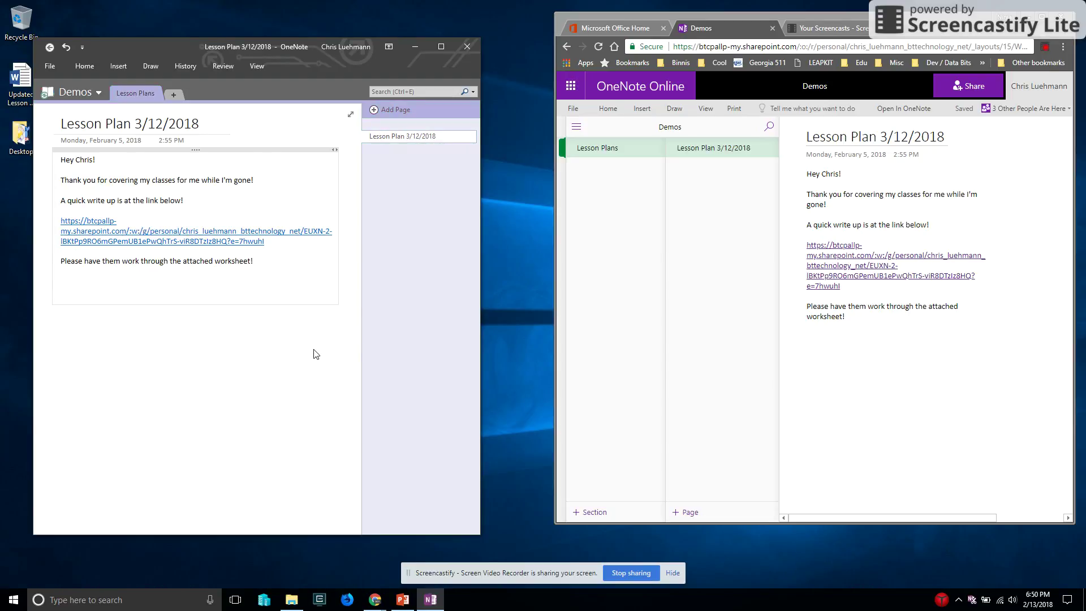
{"action": "left_click", "coordinate": [253, 350]}
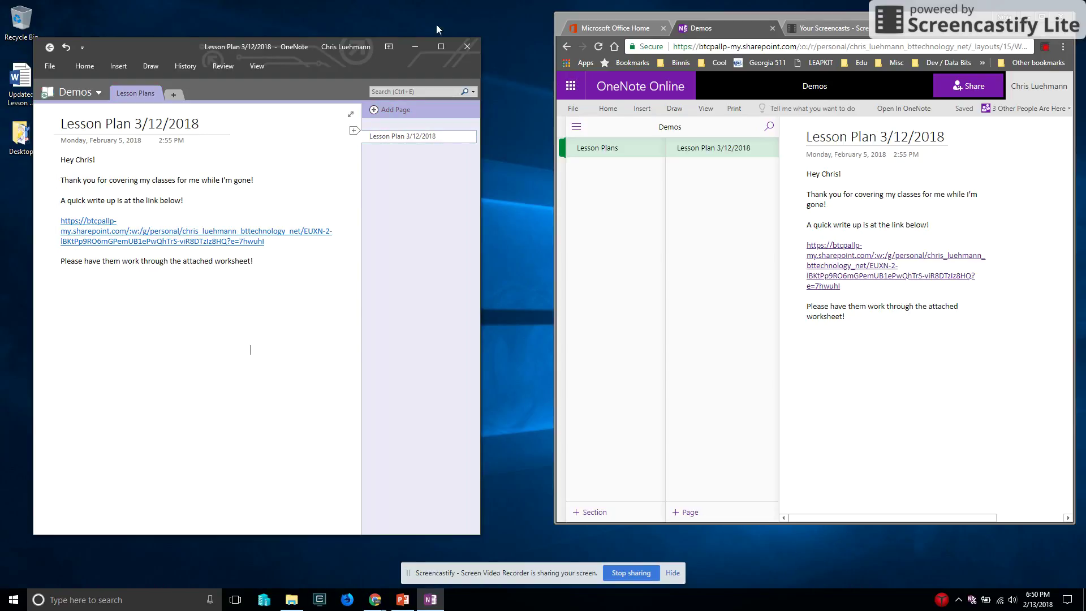
{"action": "left_click_drag", "start_coordinate": [332, 64], "coordinate": [354, 63]}
{"action": "left_click", "coordinate": [611, 177]}
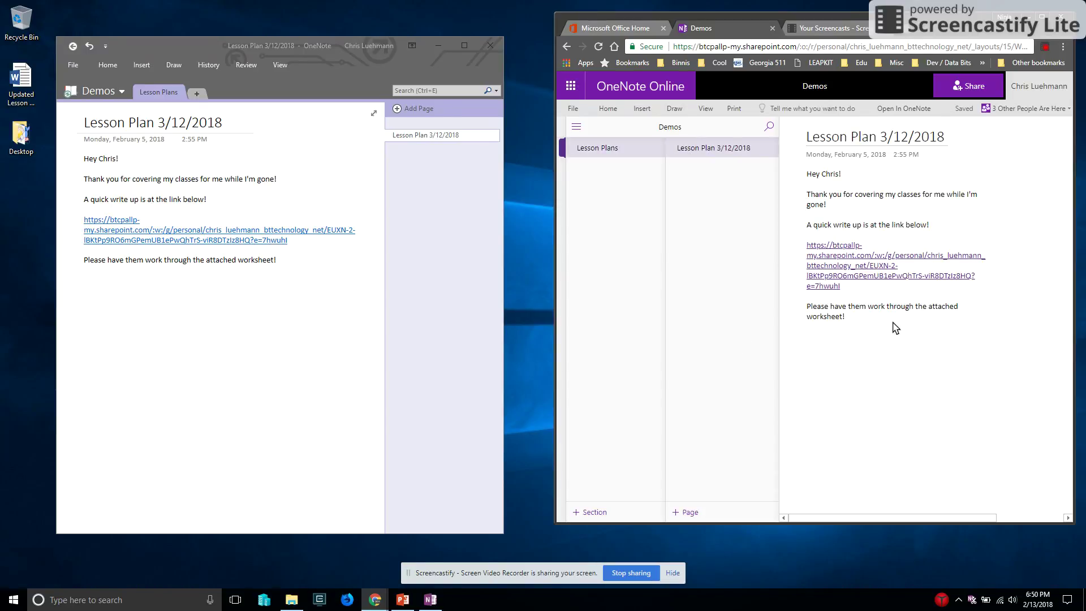
Open the lesson plan document linked on the OneNote page, shift the browser window, and review the plan
{"action": "left_click", "coordinate": [242, 232]}
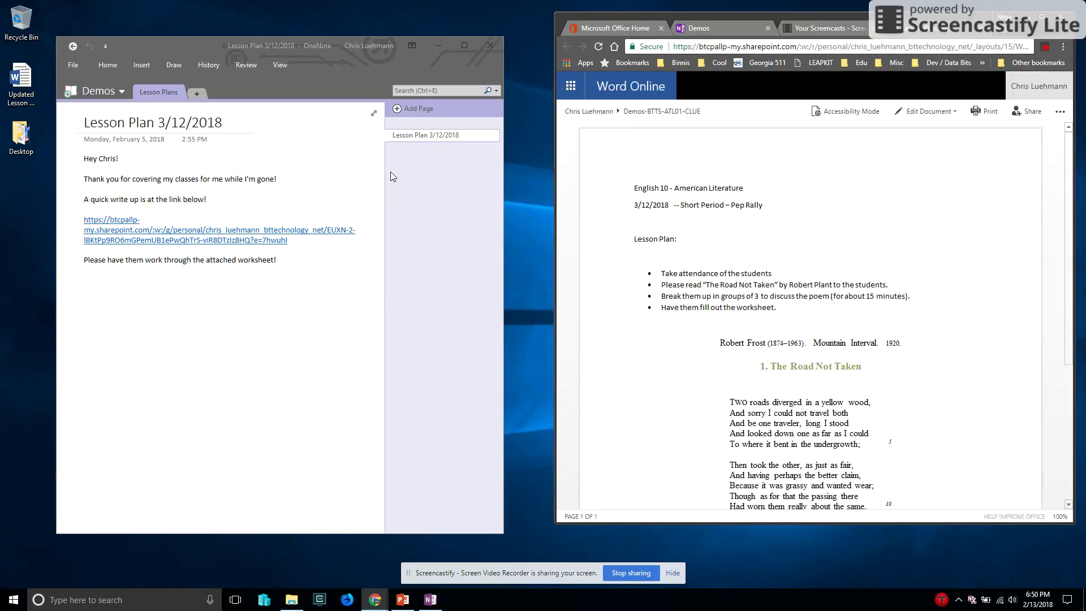
{"action": "left_click_drag", "start_coordinate": [579, 14], "coordinate": [523, 22]}
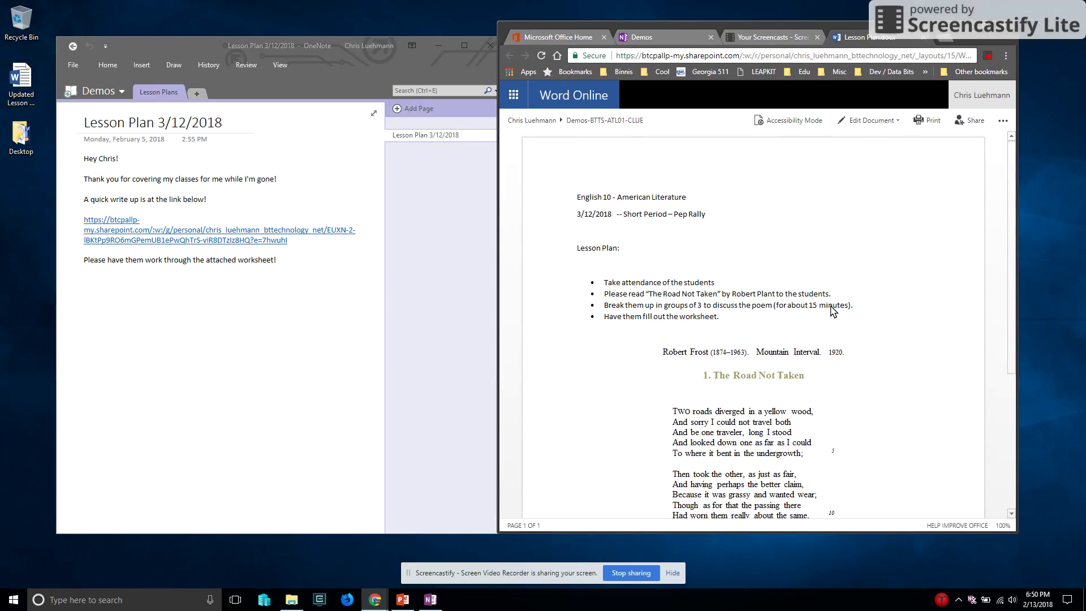
{"action": "scroll", "coordinate": [831, 309], "scroll_direction": "down", "scroll_amount": 1}
{"action": "scroll", "coordinate": [833, 311], "scroll_direction": "down", "scroll_amount": 2}
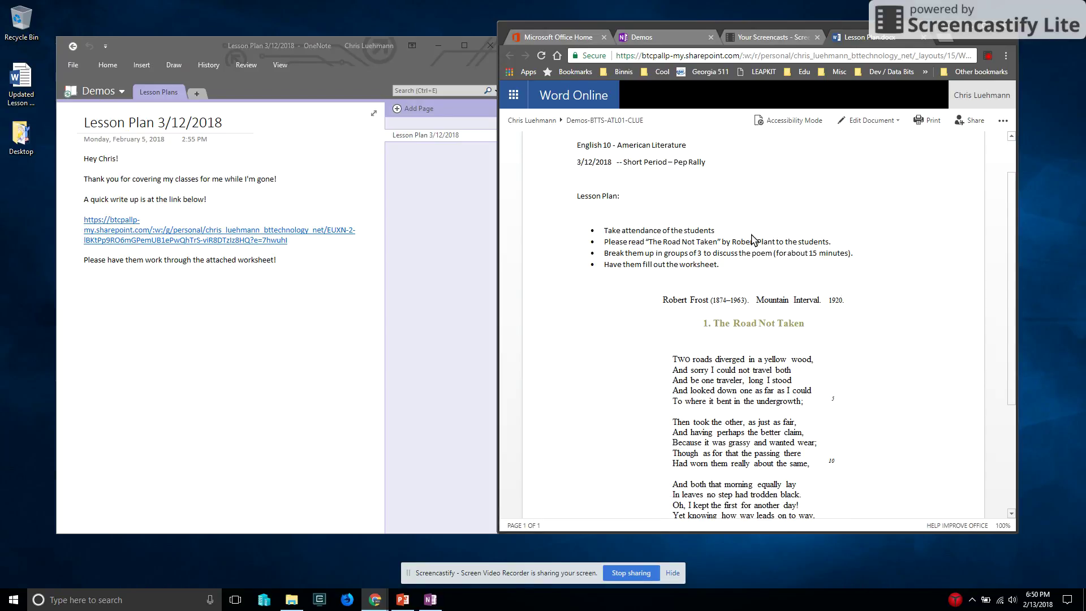
Edit the lesson plan in Word Online, replacing "Plant" with "Frost" in the bullet about reading "The Road Not Taken"
{"action": "triple_click", "coordinate": [775, 247]}
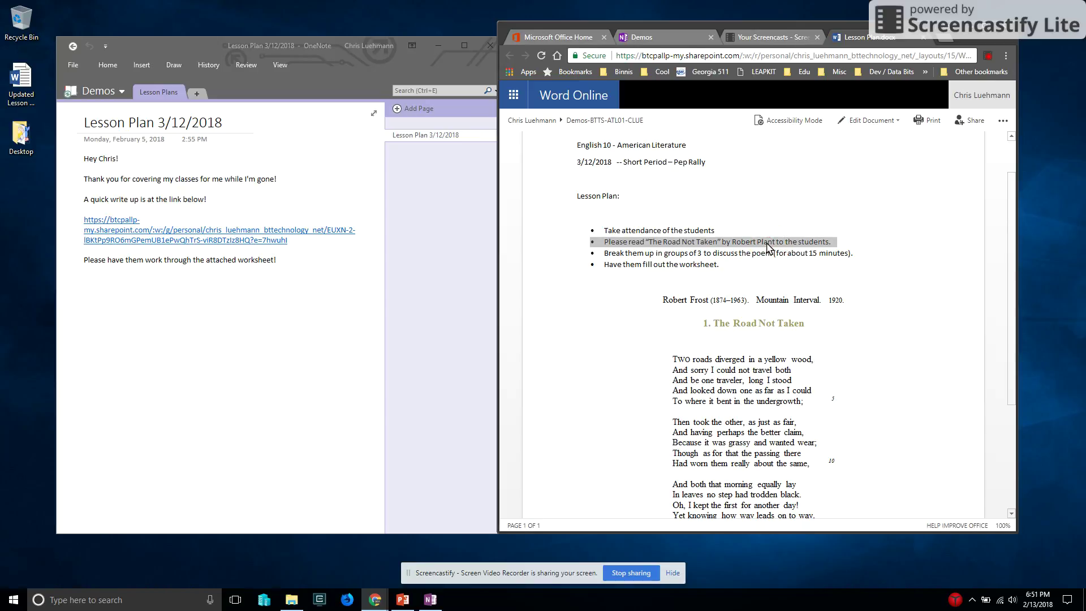
{"action": "left_click", "coordinate": [885, 122]}
{"action": "left_click", "coordinate": [886, 183]}
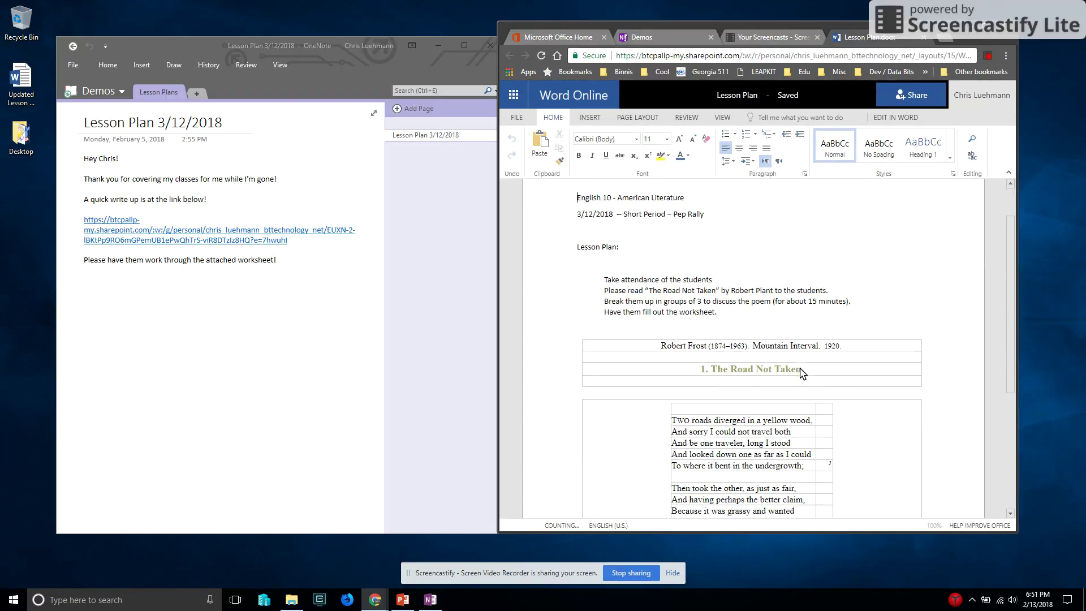
{"action": "left_click", "coordinate": [771, 287]}
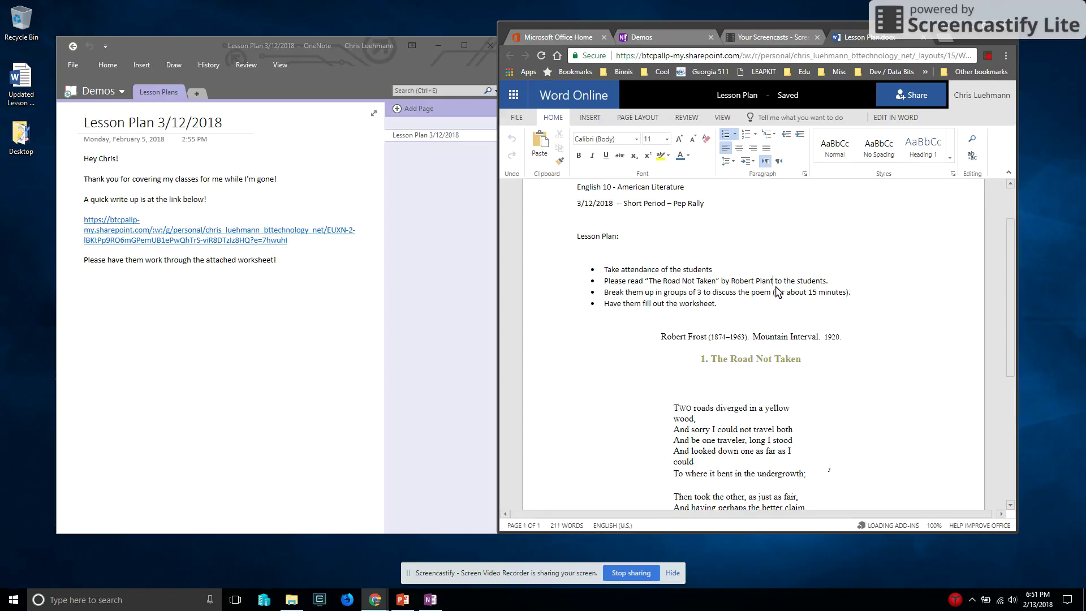
{"action": "key", "text": "BackSpace"}
{"action": "key", "text": "BackSpace"}
{"action": "key", "text": "BackSpace"}
{"action": "key", "text": "BackSpace"}
{"action": "key", "text": "BackSpace"}
{"action": "type", "text": "Frost"}
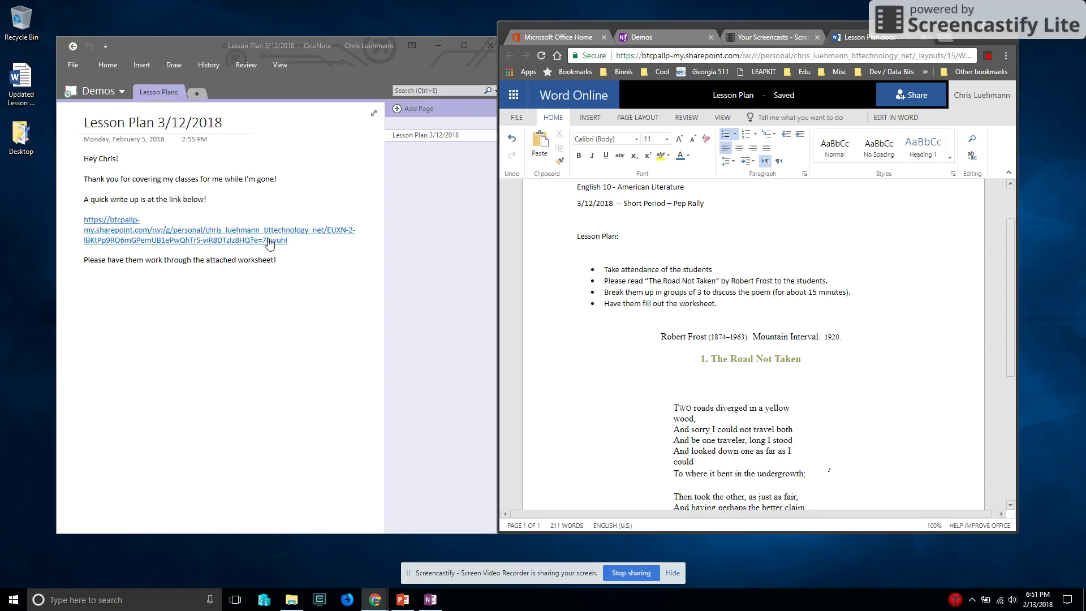
Attach Updated Lesson Plan.docx from the desktop as a file below the text on the desktop OneNote page
{"action": "left_click", "coordinate": [22, 79]}
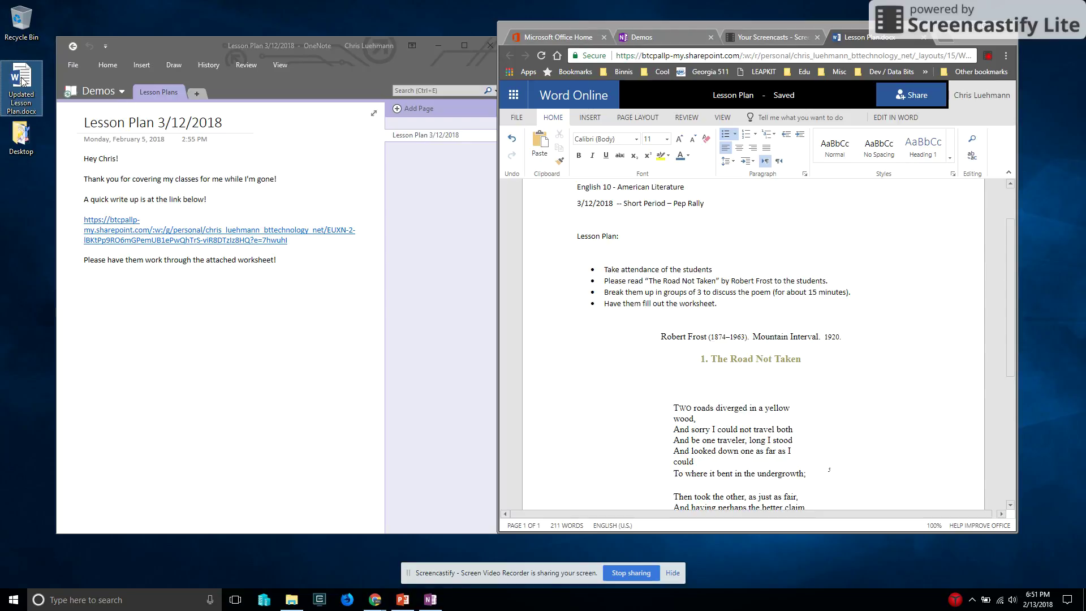
{"action": "left_click_drag", "start_coordinate": [22, 79], "coordinate": [208, 334]}
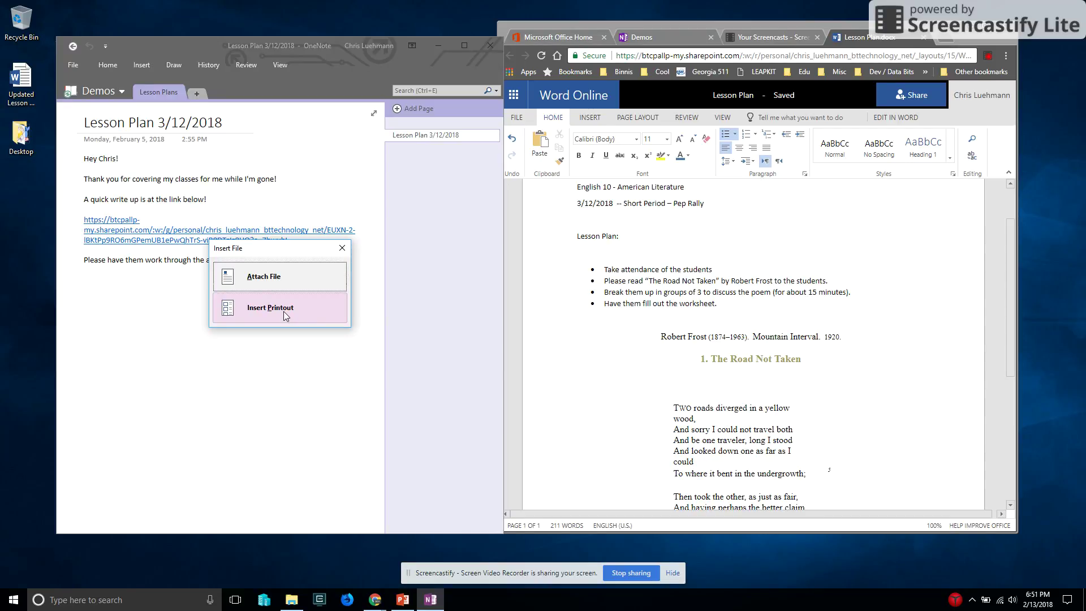
{"action": "left_click", "coordinate": [290, 273]}
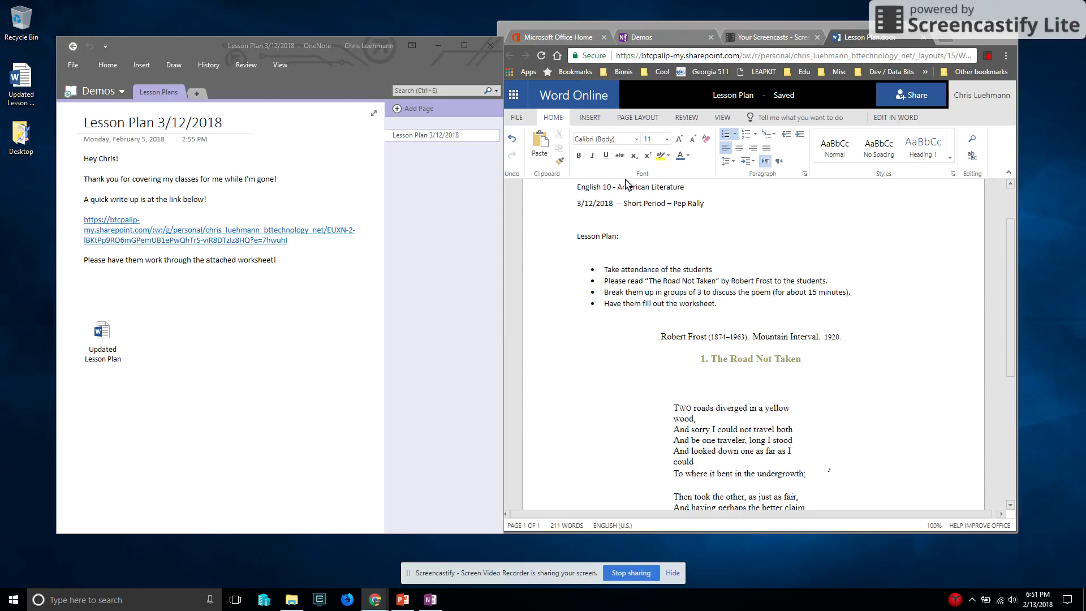
Close the Word Online lesson plan and return to the Demos notebook in the browser
{"action": "left_click", "coordinate": [924, 38]}
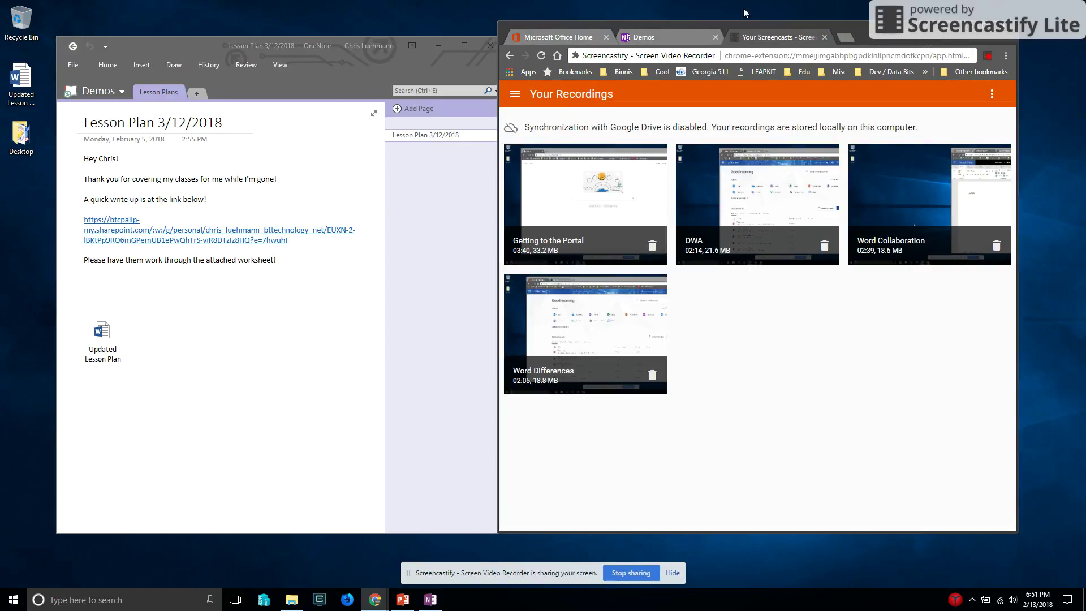
{"action": "left_click", "coordinate": [645, 38]}
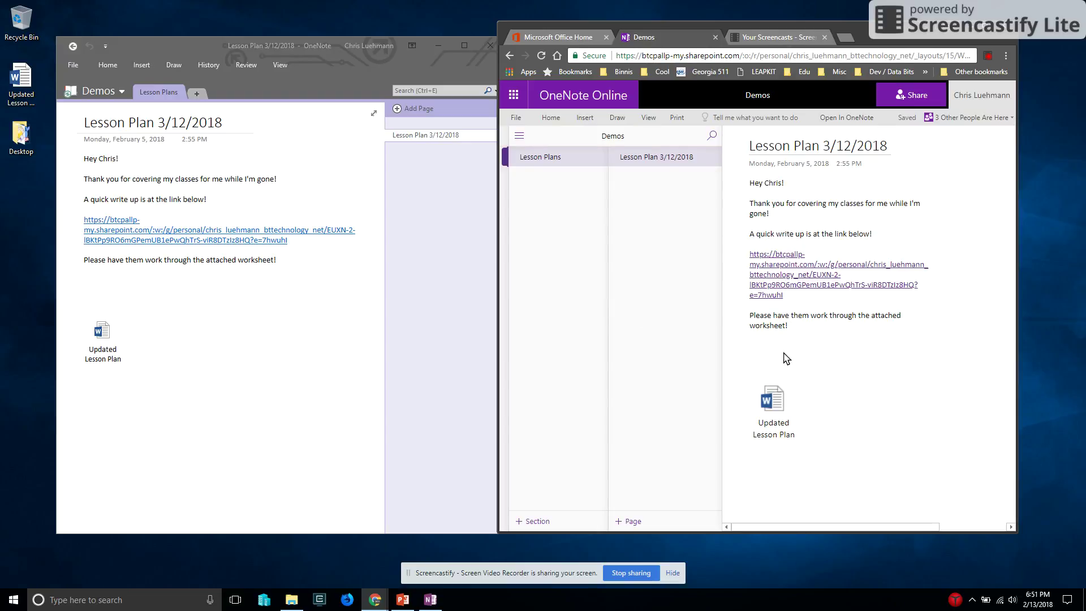
Try to open the Updated Lesson Plan attachment in OneNote Online and cancel the download
{"action": "left_click", "coordinate": [780, 406]}
{"action": "left_click", "coordinate": [788, 407]}
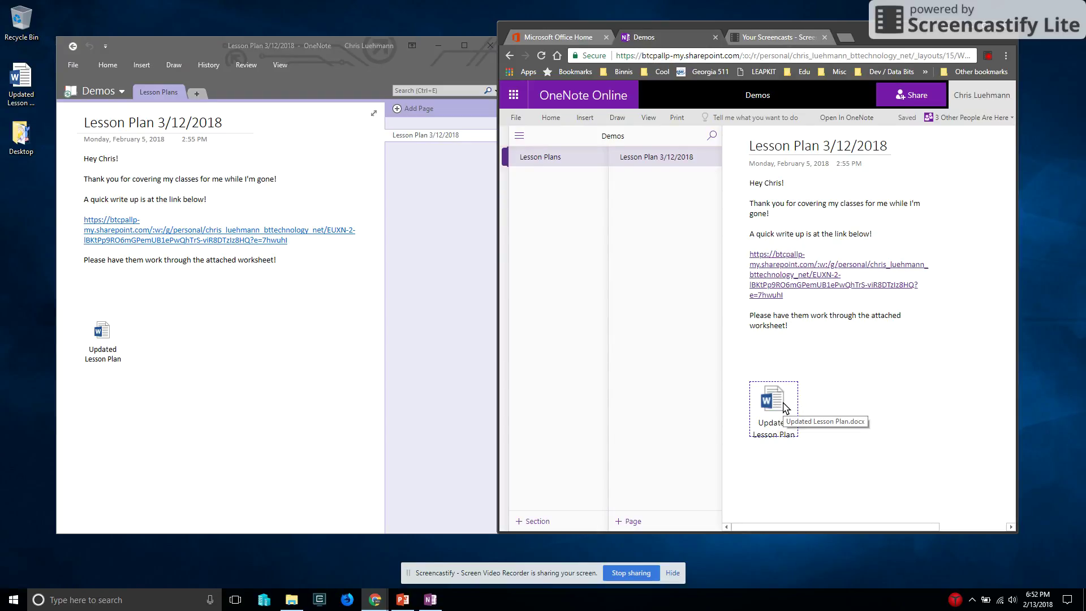
{"action": "double_click", "coordinate": [786, 406]}
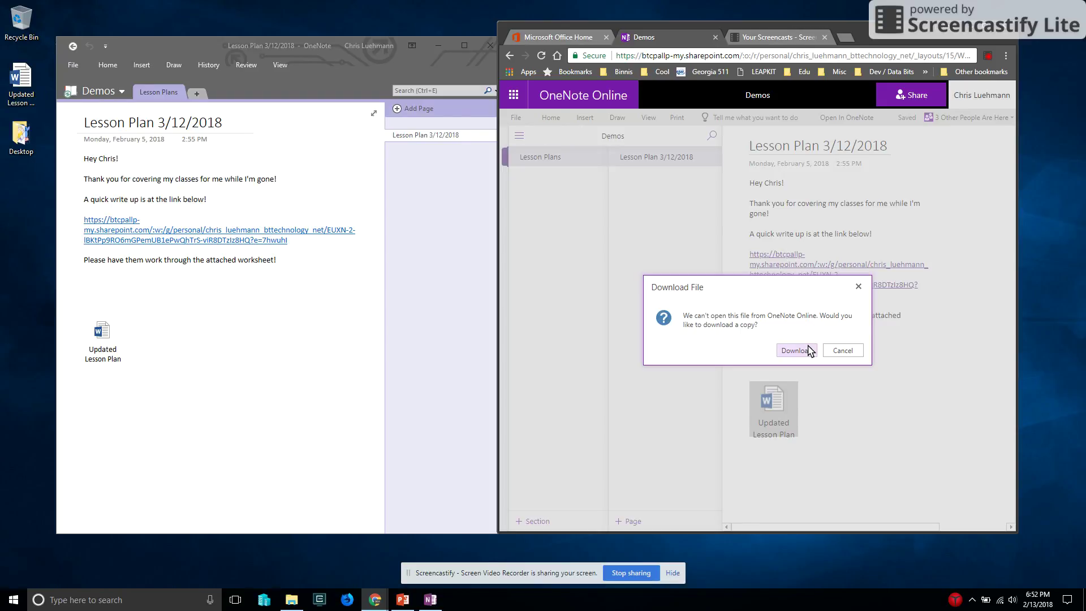
{"action": "left_click", "coordinate": [842, 350]}
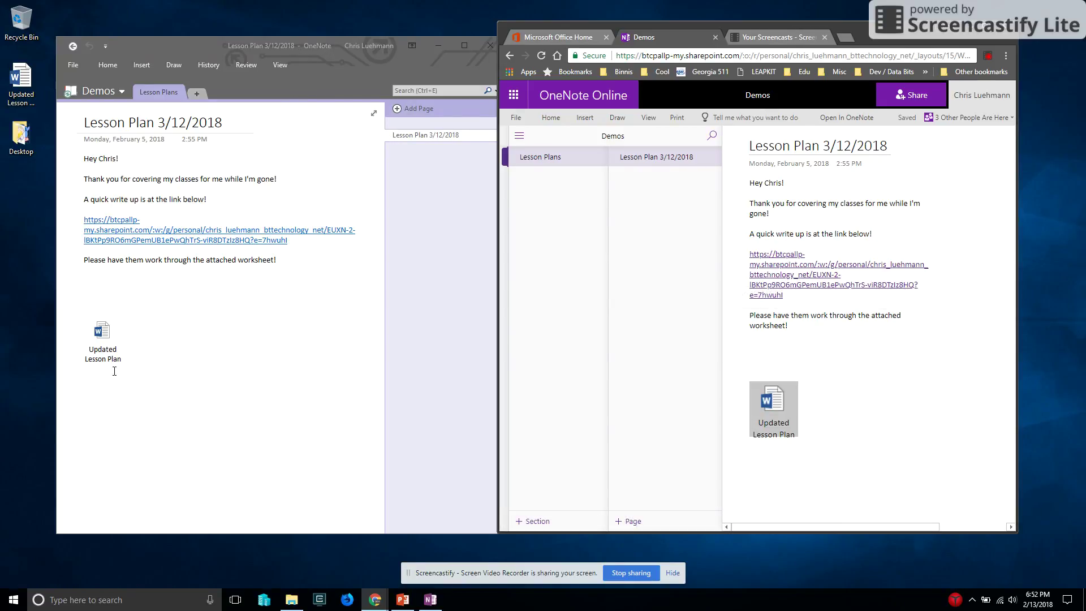
Select the Updated Lesson Plan attachment in desktop OneNote and move that window clear of the browser
{"action": "left_click", "coordinate": [105, 343]}
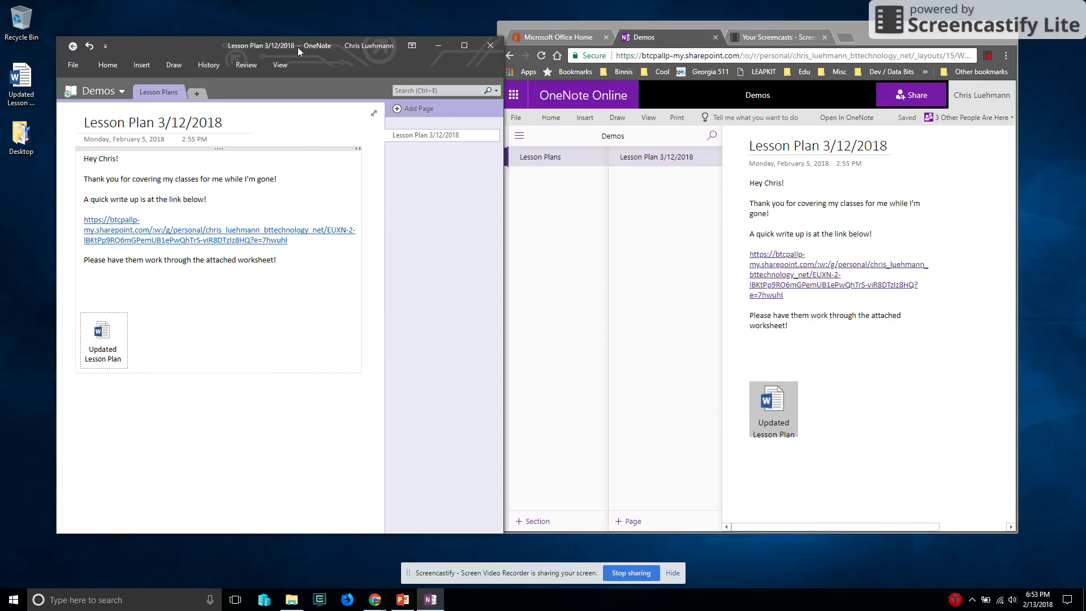
{"action": "left_click_drag", "start_coordinate": [216, 46], "coordinate": [197, 46]}
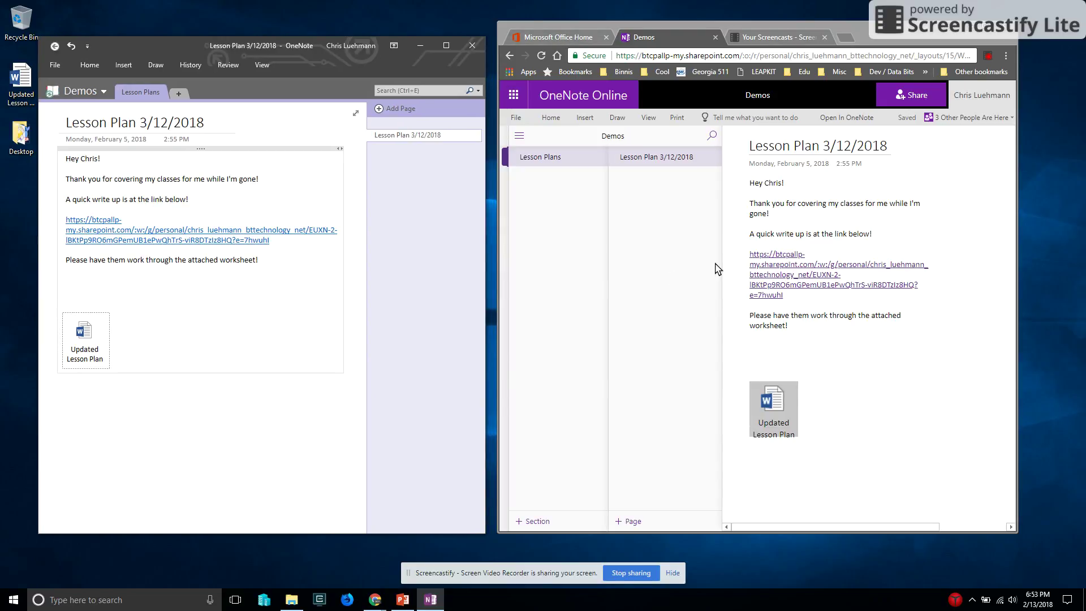